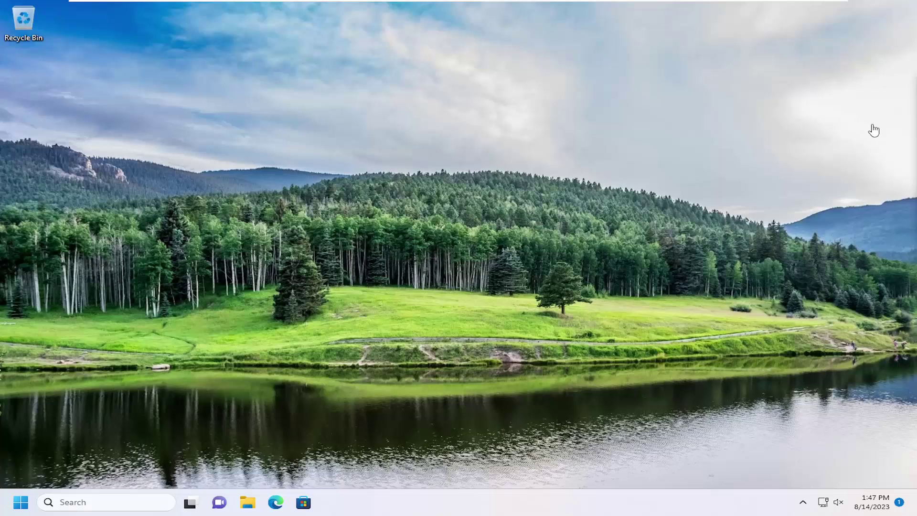
Step: Replace the 'java' search with 'control panel' and open Control Panel in Large icons view
left_click(133, 508)
type("java")
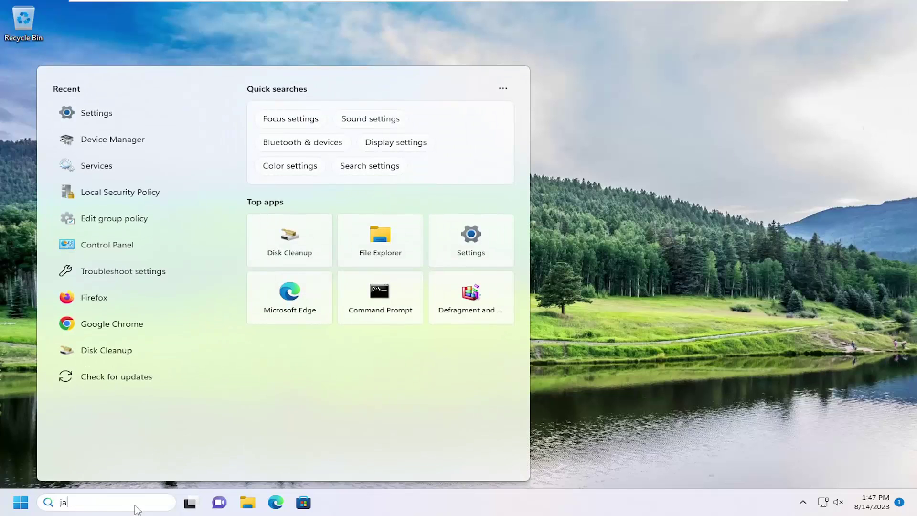
left_click(136, 509)
key("BackSpace")
type("control panel")
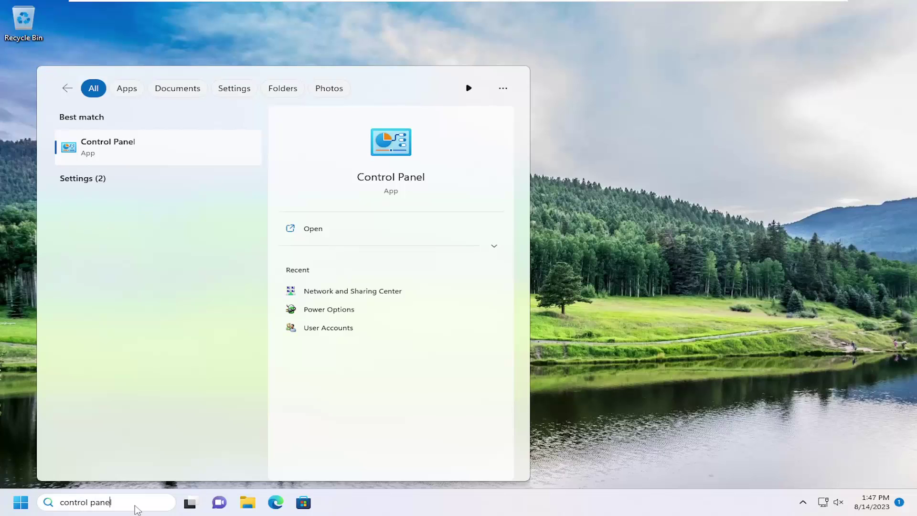
left_click(88, 153)
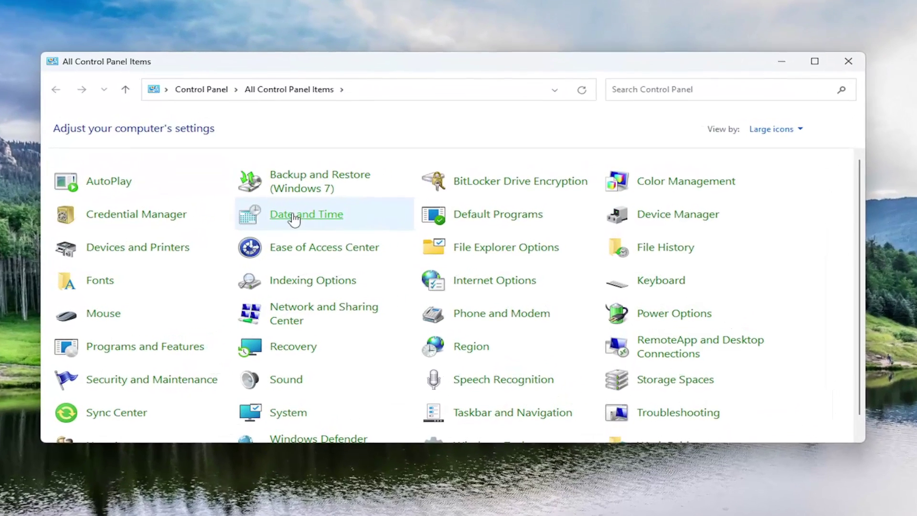
left_click(783, 129)
left_click(783, 166)
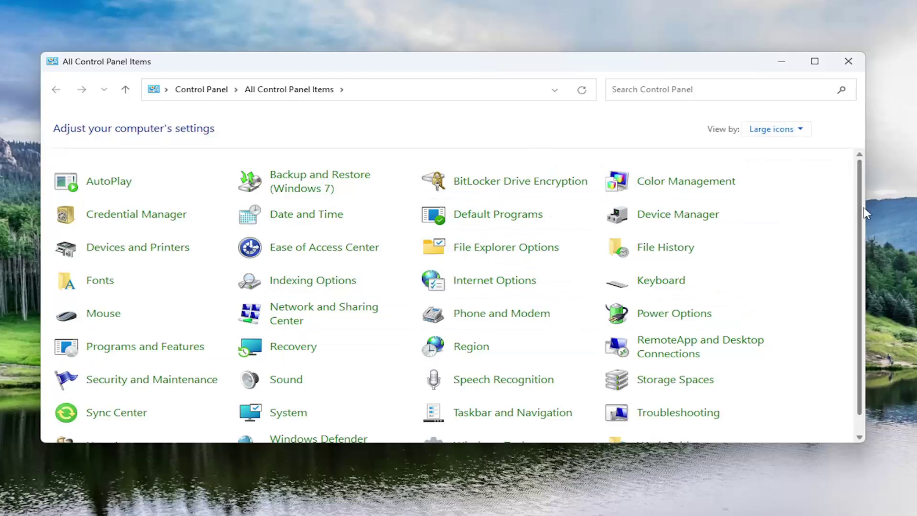
Step: Download JavaSetup8u381.exe from java.com and launch it, approving the administrator prompt
scroll(860, 191, "down", 2)
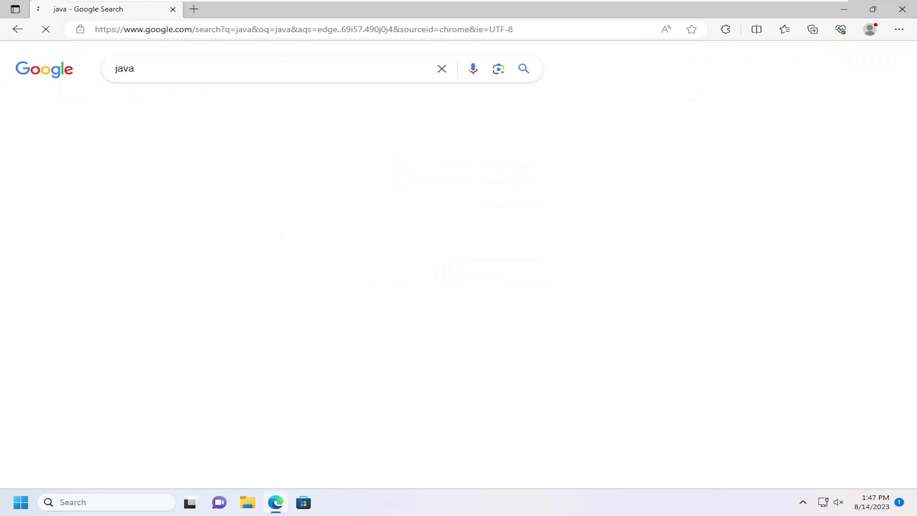
scroll(134, 172, "down", 1)
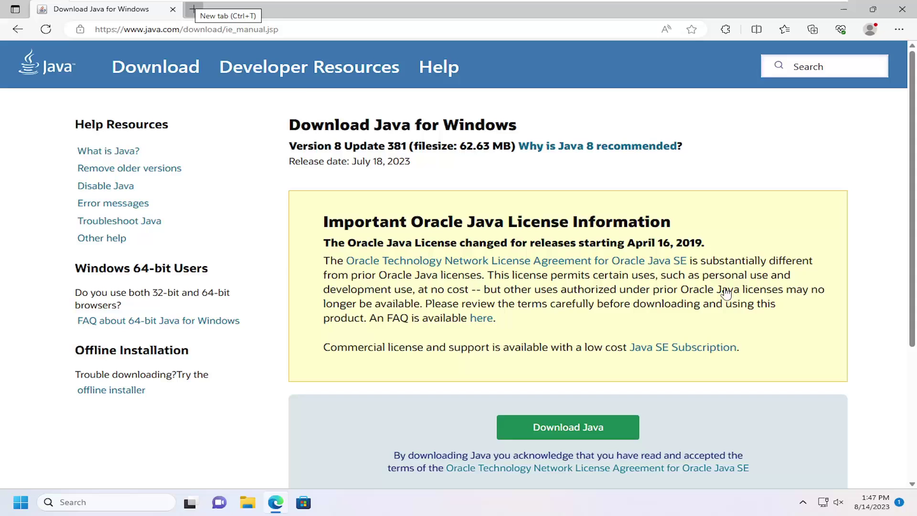
scroll(837, 207, "down", 3)
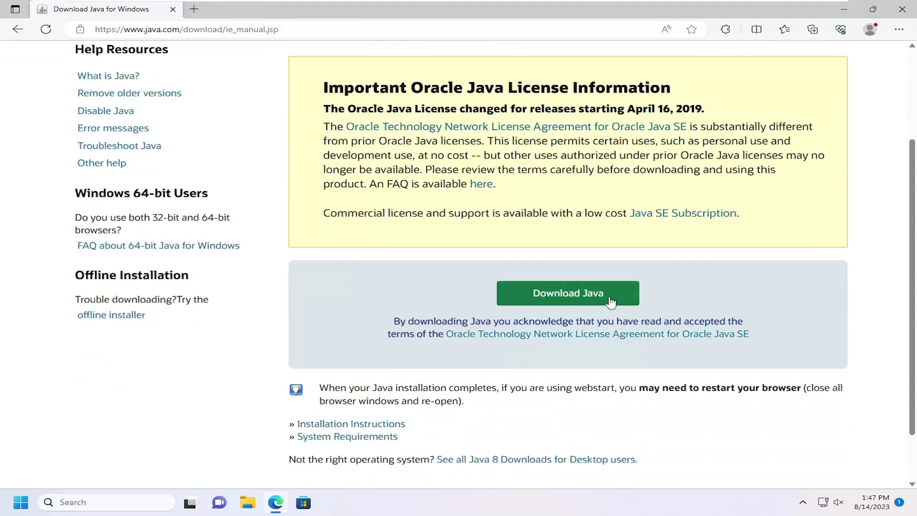
left_click(572, 295)
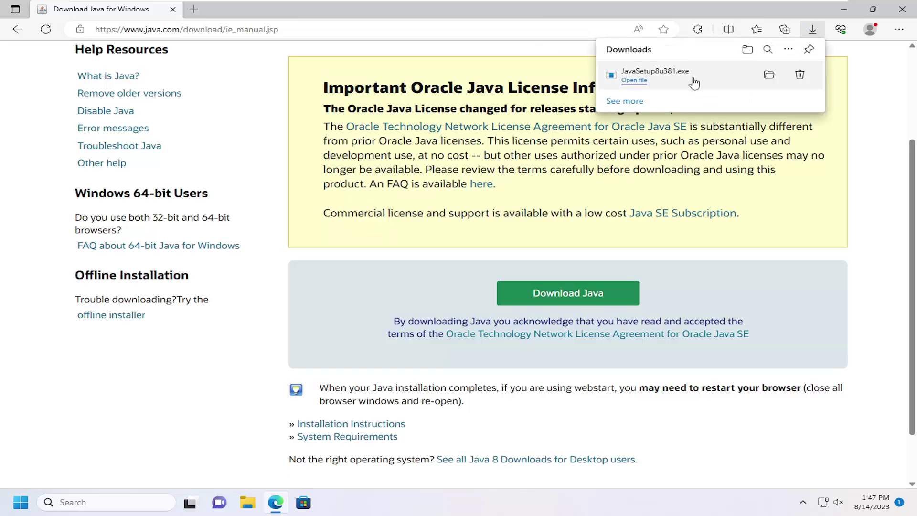
left_click(687, 80)
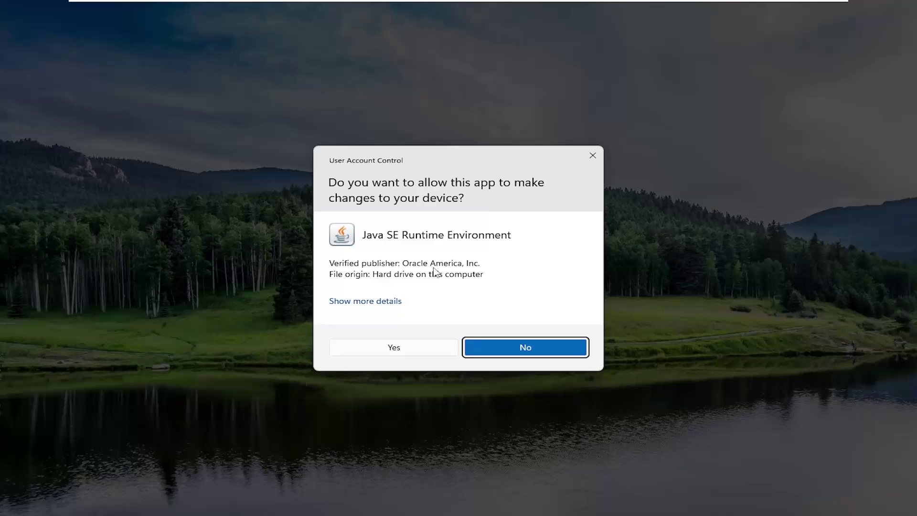
left_click(385, 349)
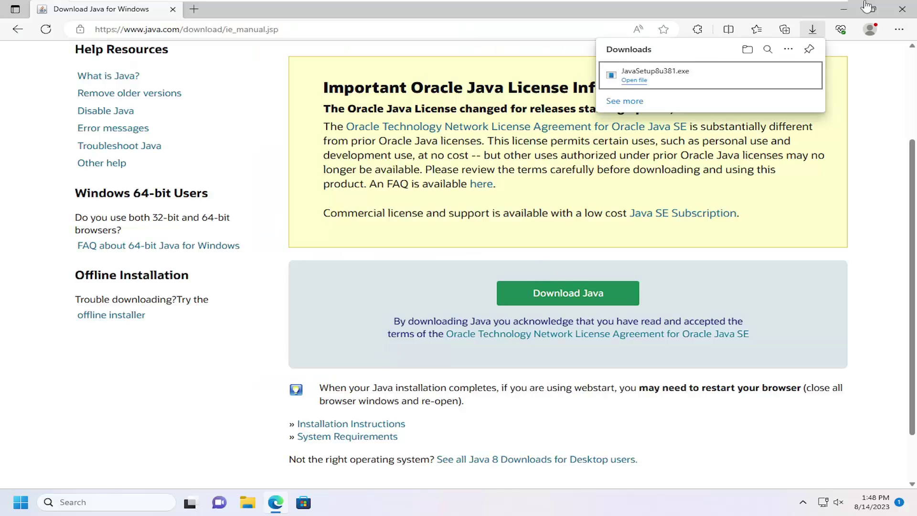
Step: Close Edge, install Java with the updated license terms, and close the finished installer
left_click(909, 9)
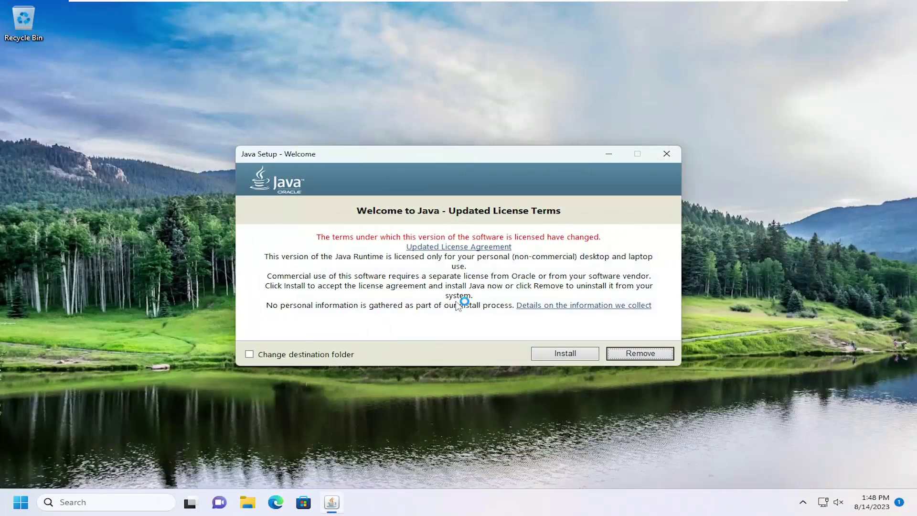
left_click(554, 358)
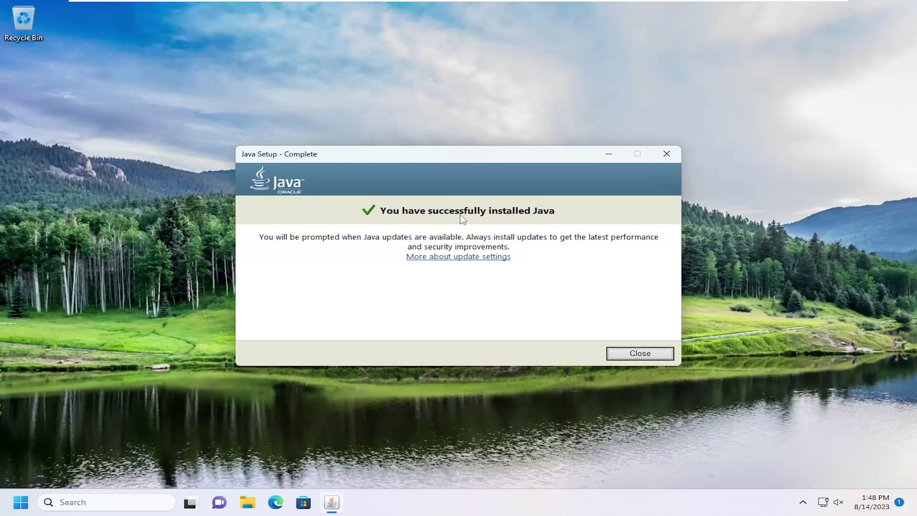
left_click(641, 354)
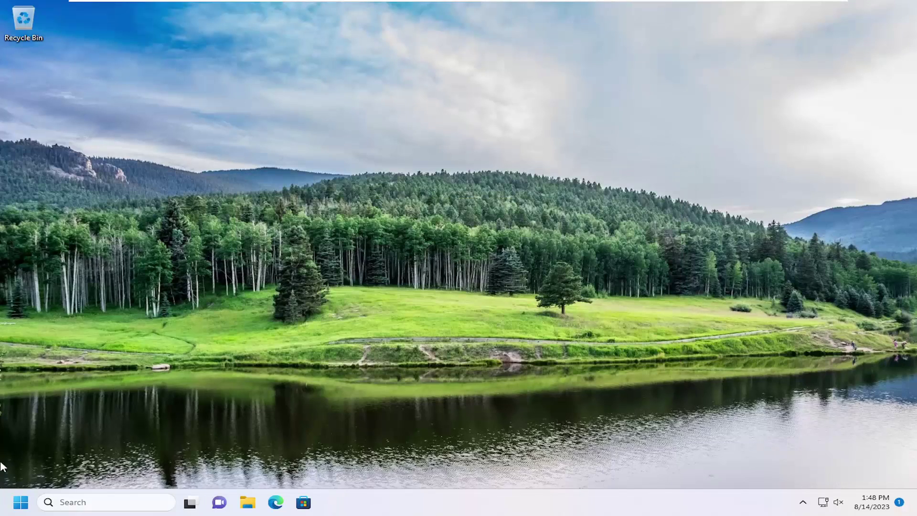
Step: Restart Windows through the Start button's Shut down or sign out menu
right_click(21, 502)
mouse_move(77, 453)
Step: Open Control Panel in Large icons view, launch Java (32-bit), and move its window aside
left_click(82, 502)
type("control panel")
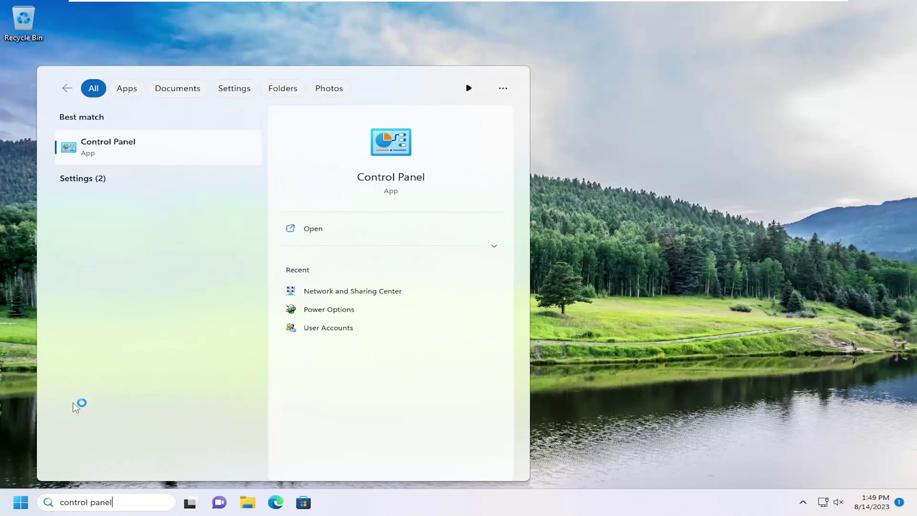
left_click(117, 146)
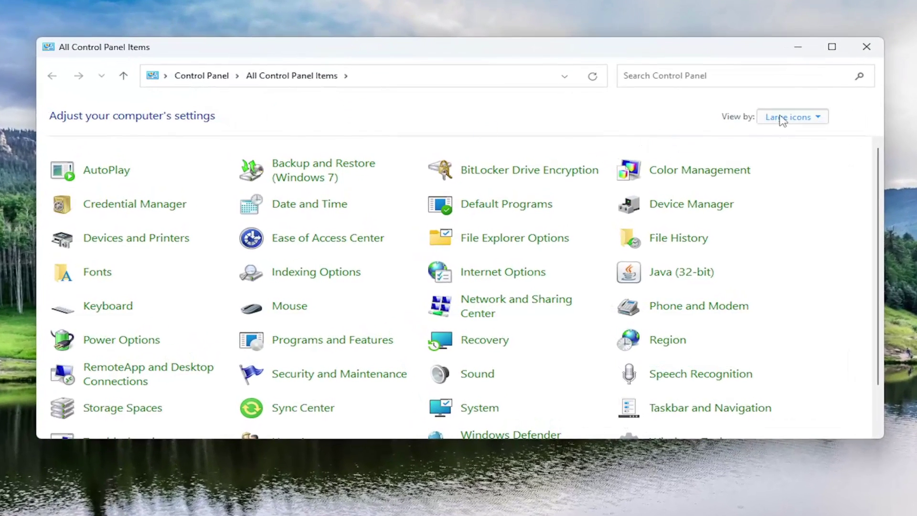
left_click(782, 120)
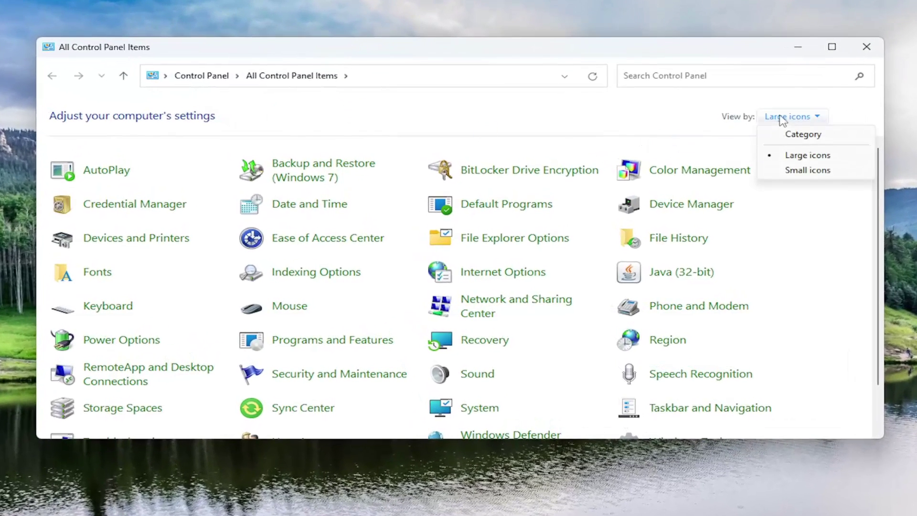
left_click(779, 153)
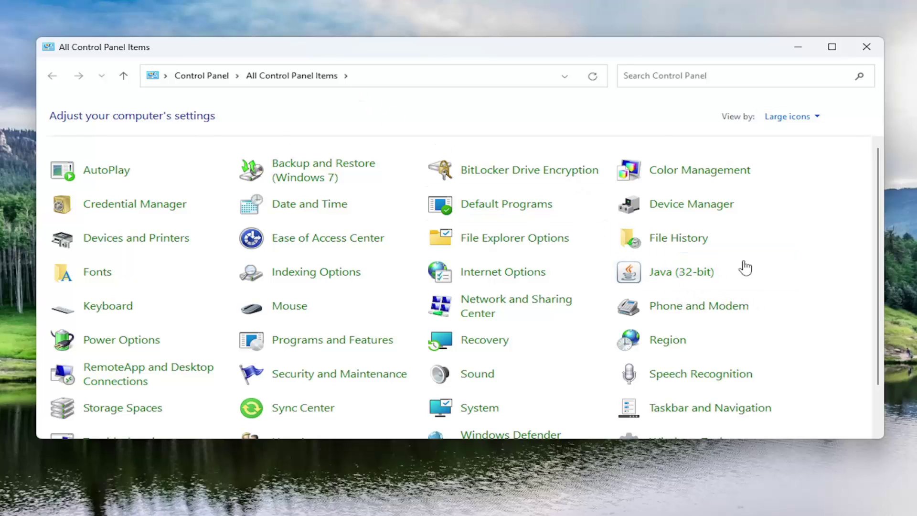
left_click(697, 272)
left_click_drag(418, 19, 450, 66)
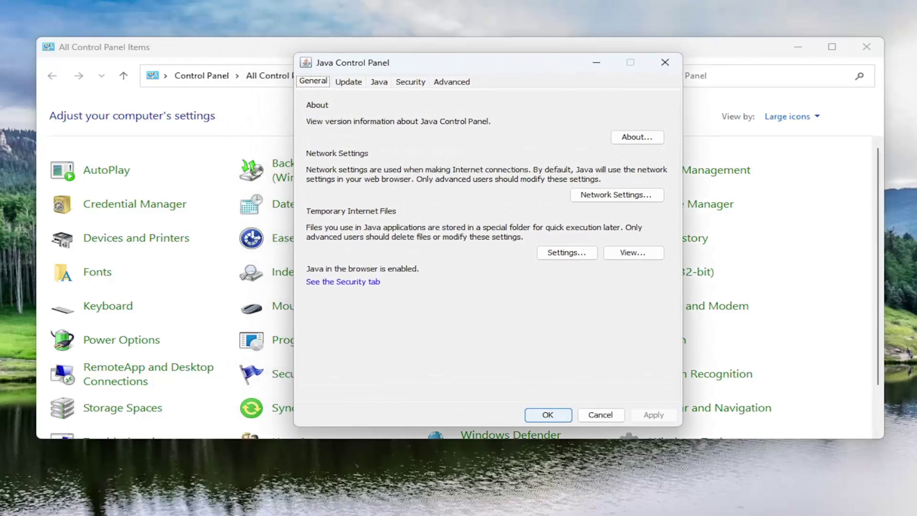
Step: Run Update Now on the Update tab, dismiss the up-to-date message, and close Java Control Panel
left_click(348, 82)
key("Tab")
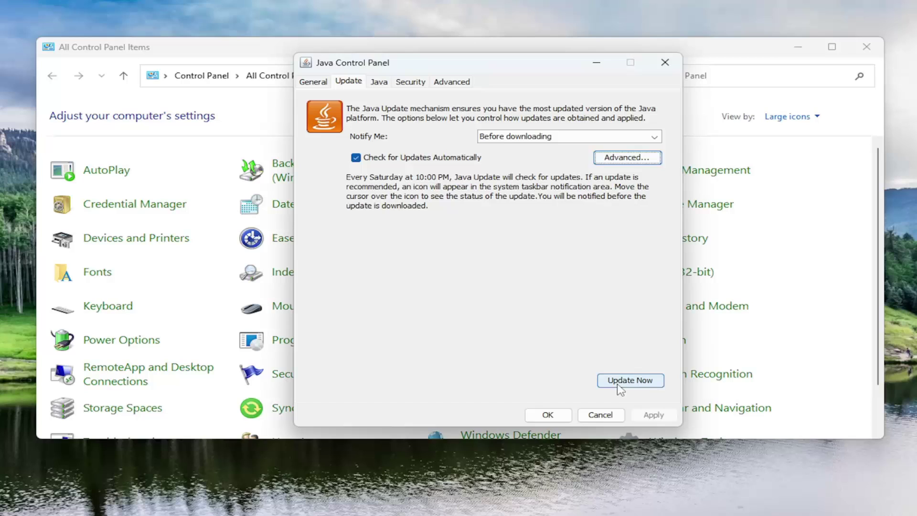
left_click(622, 381)
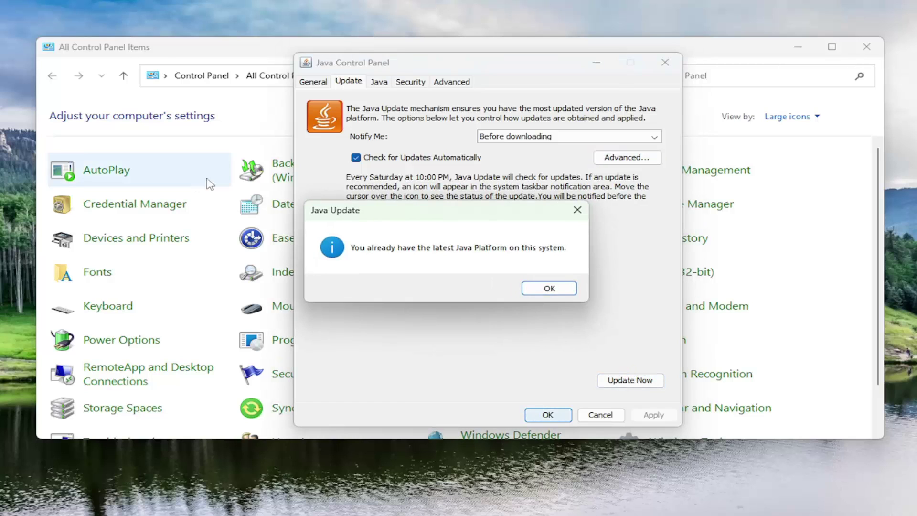
left_click(550, 289)
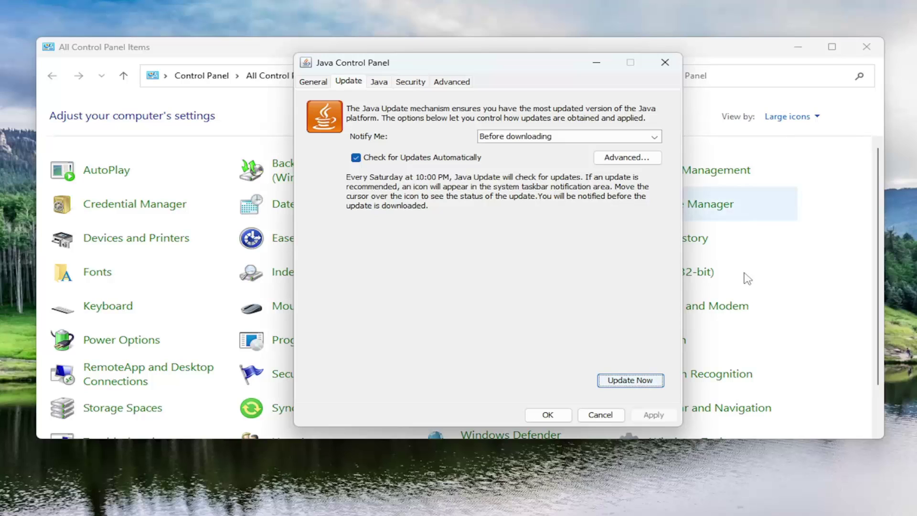
left_click(548, 415)
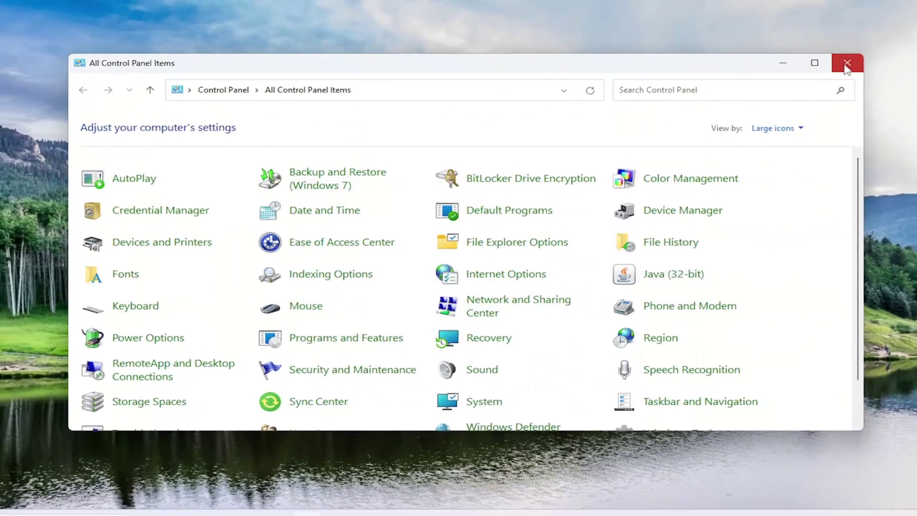
Step: Close Control Panel and open System Properties via an 'advanced system setting' search
left_click(864, 48)
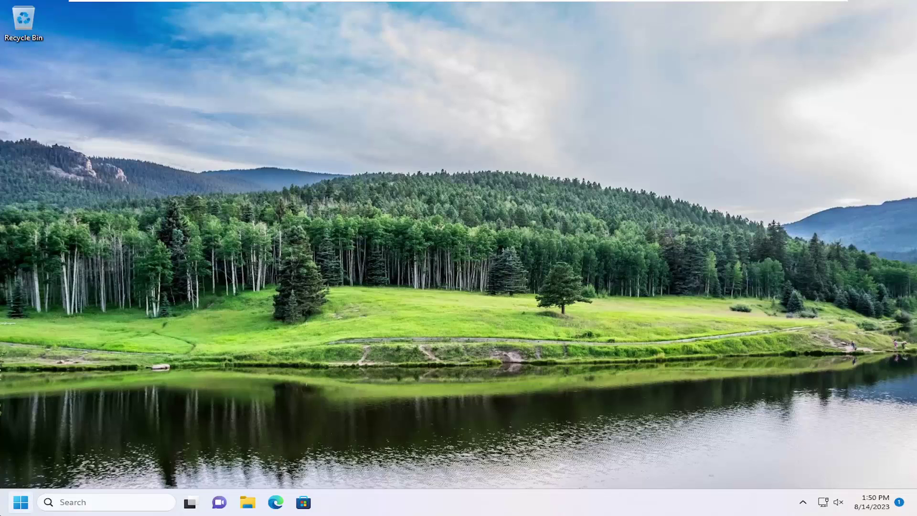
left_click(3, 501)
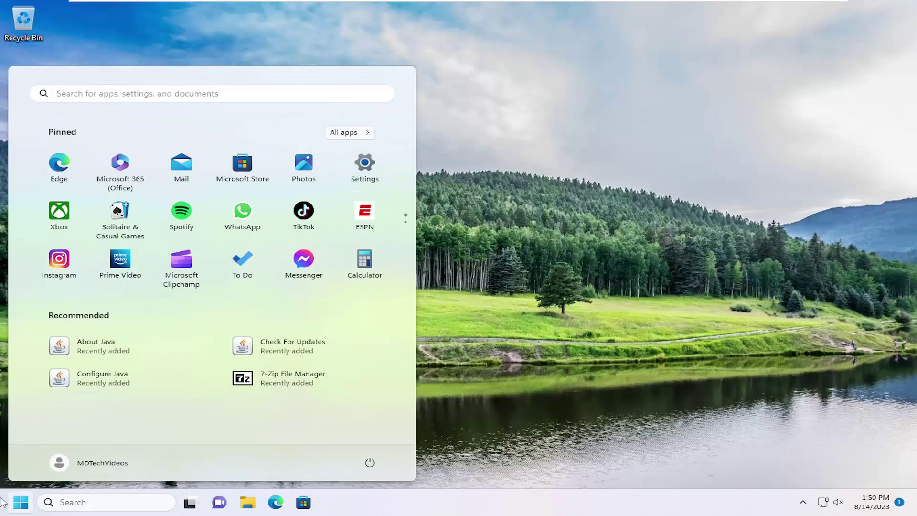
type("advan")
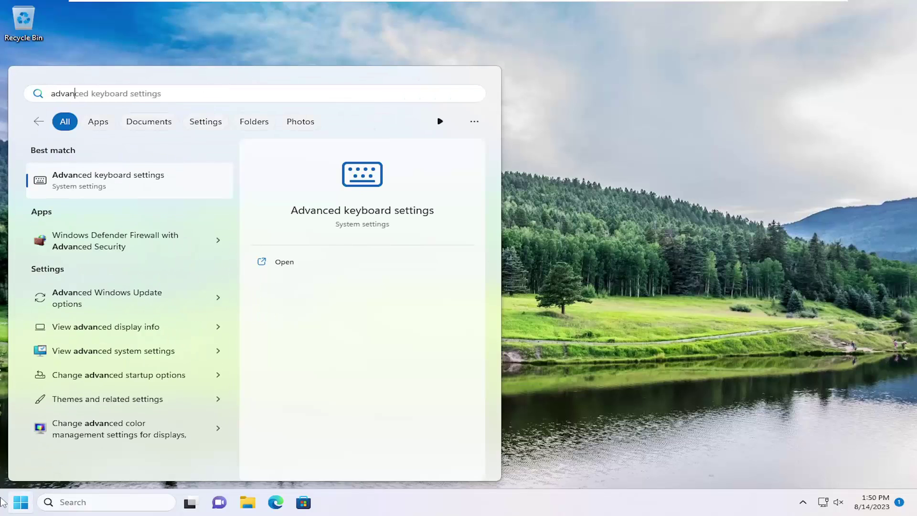
type("ced system se")
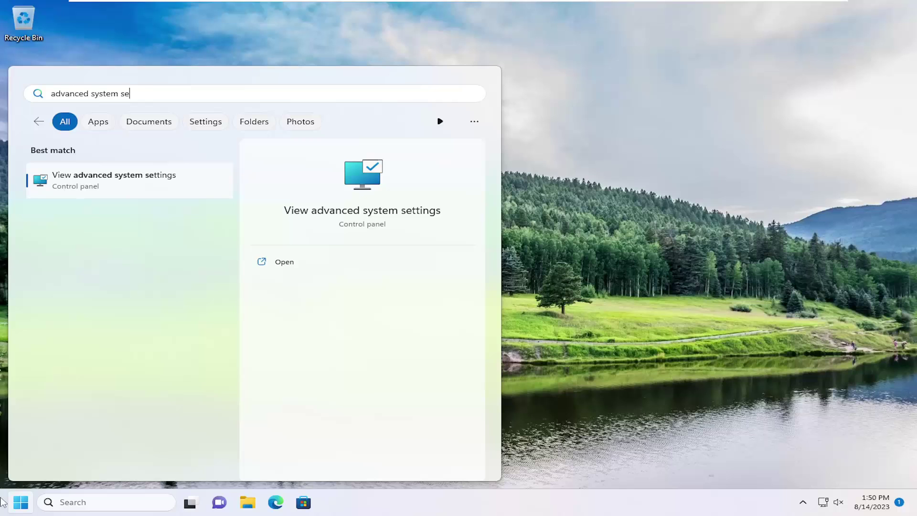
type("ttings")
left_click(156, 177)
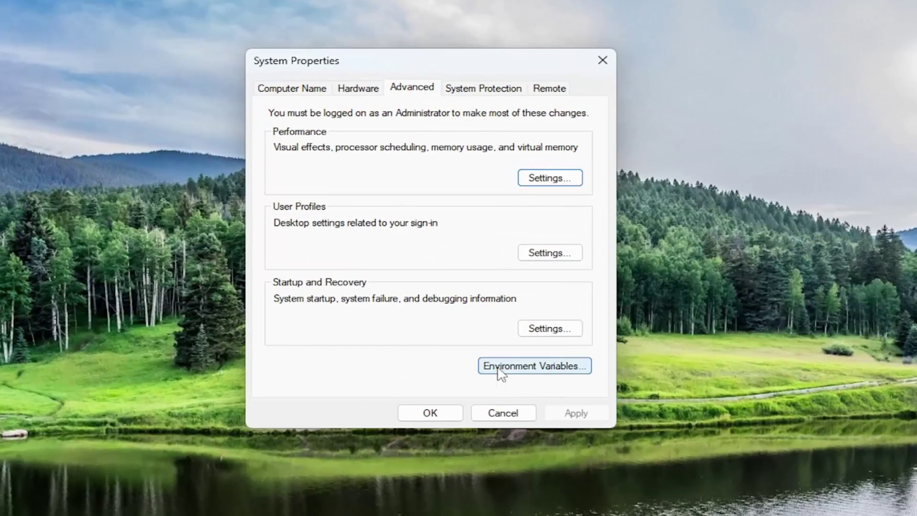
Step: Delete the system Path variable in Environment Variables and confirm with OK
left_click(539, 371)
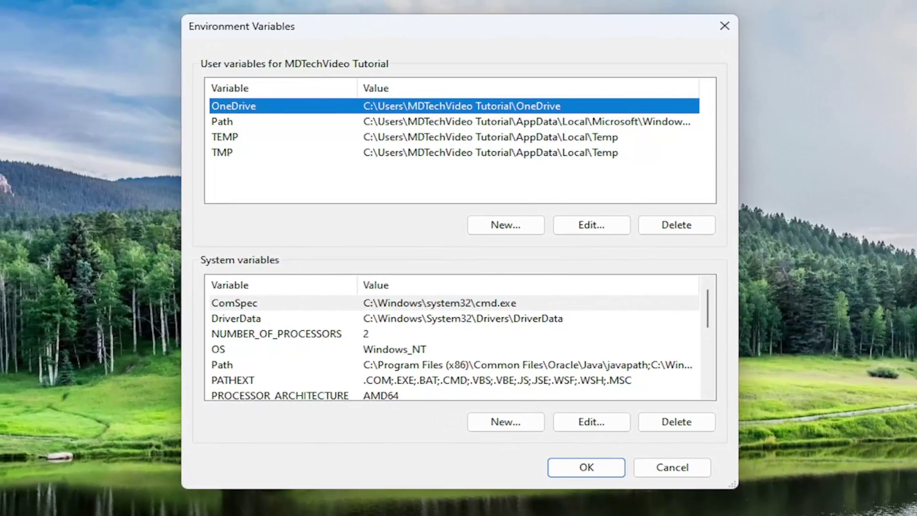
left_click(537, 367)
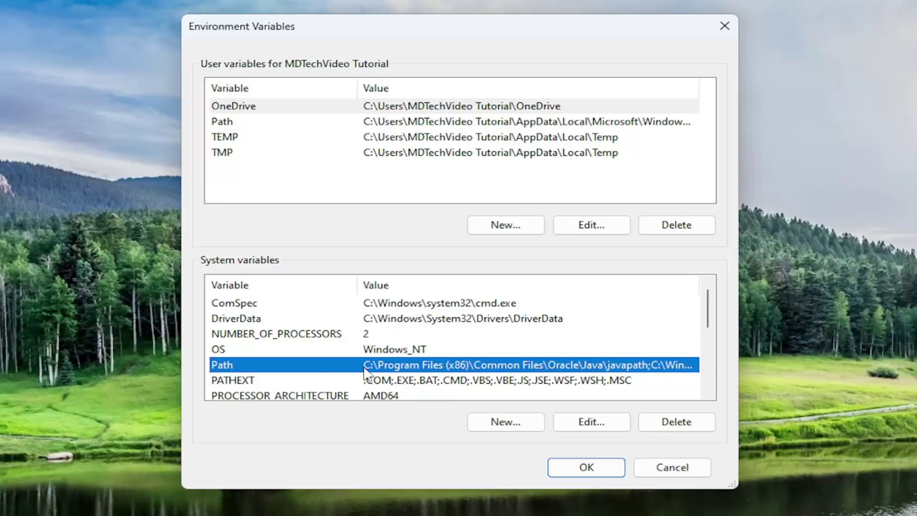
left_click(679, 423)
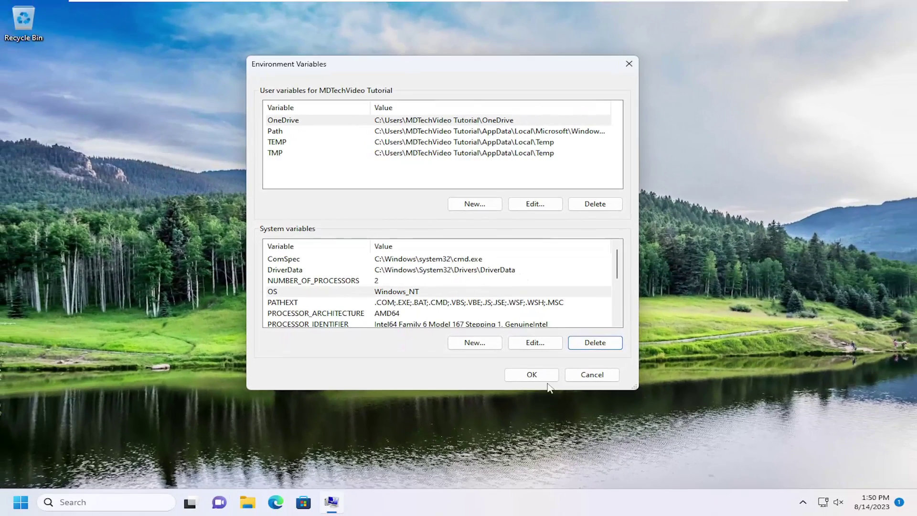
left_click(544, 377)
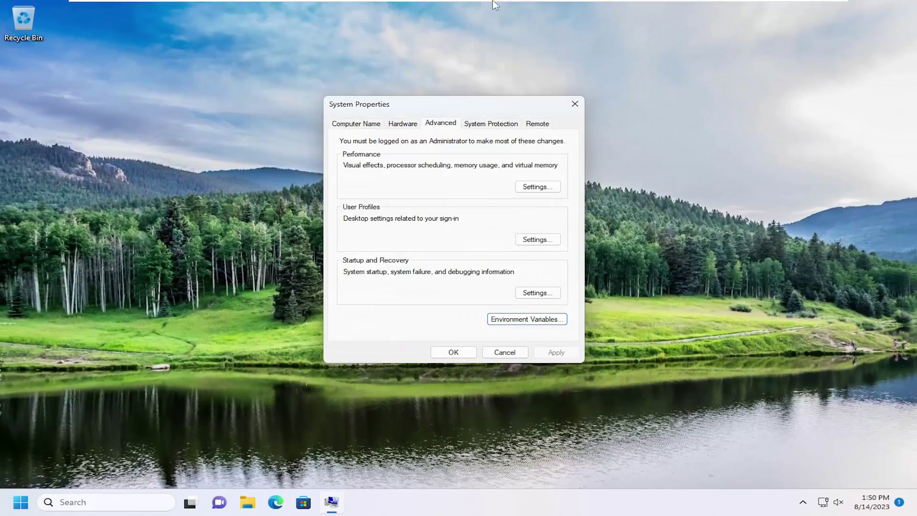
Step: Close System Properties and bring up the Start quick-link menu to restart
left_click(574, 105)
right_click(20, 502)
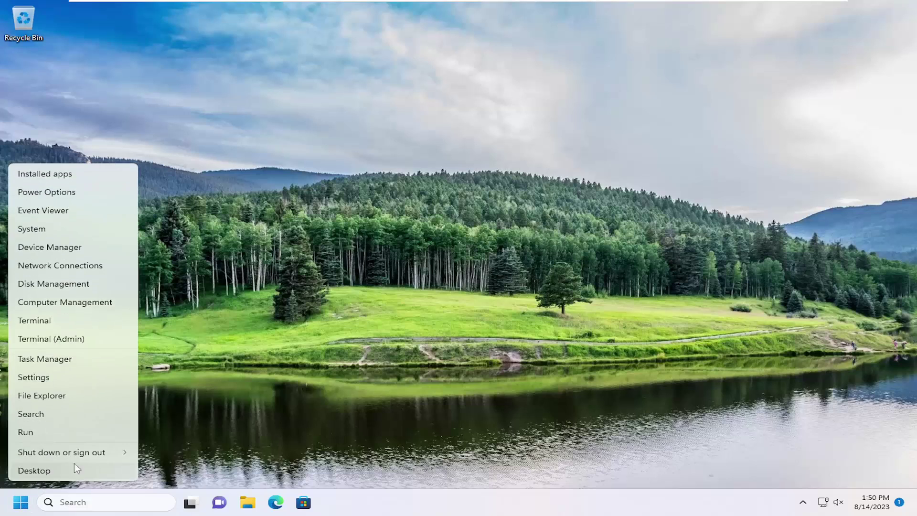